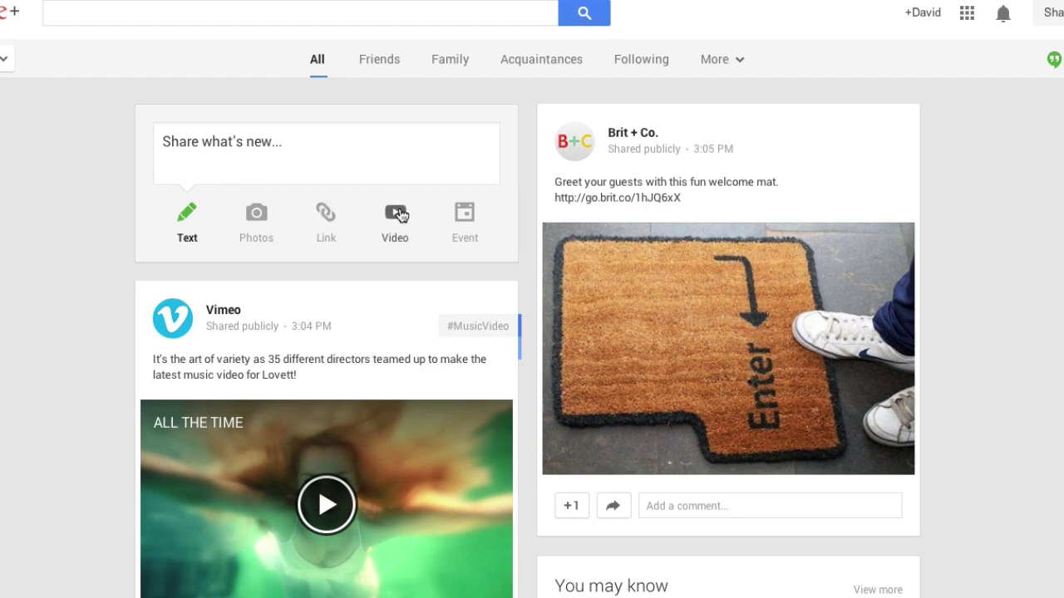
Step: Attach your YouTube video 'How to fix audio Samson C01U mic recording with ScreenFlow' to a new public post
left_click(400, 214)
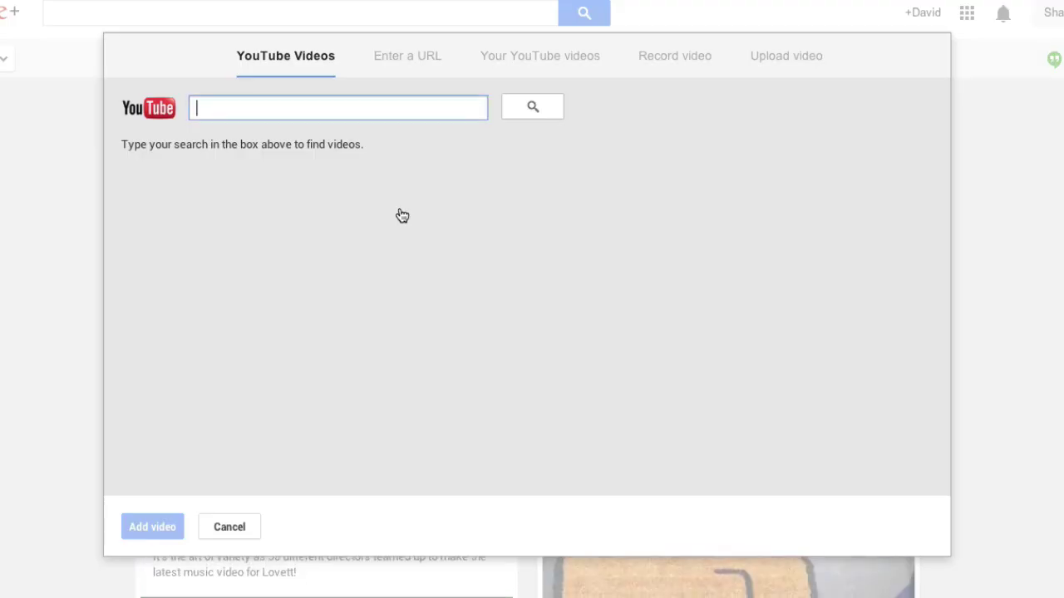
left_click(517, 70)
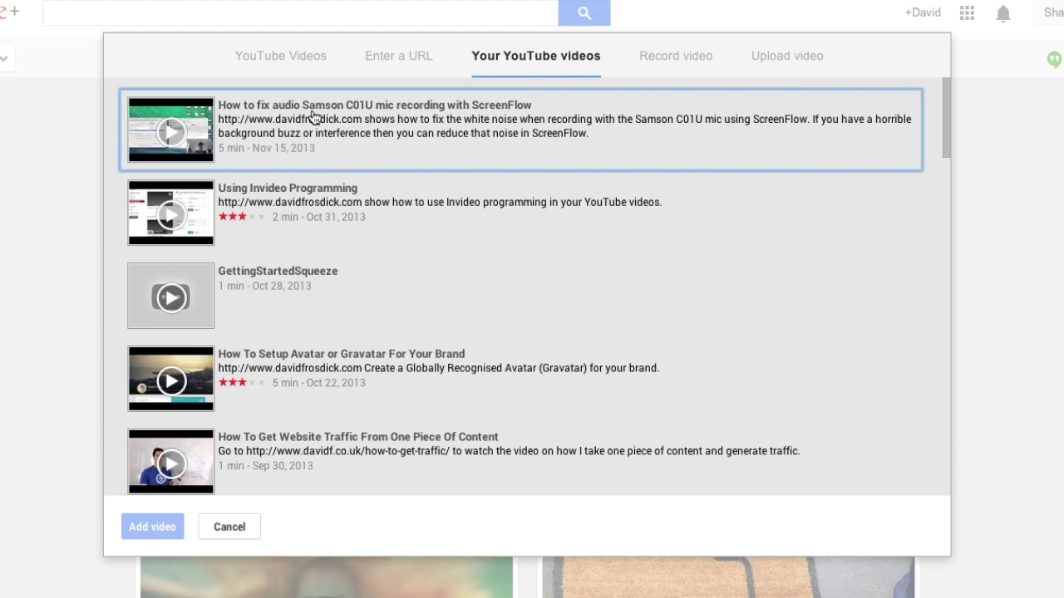
left_click(313, 117)
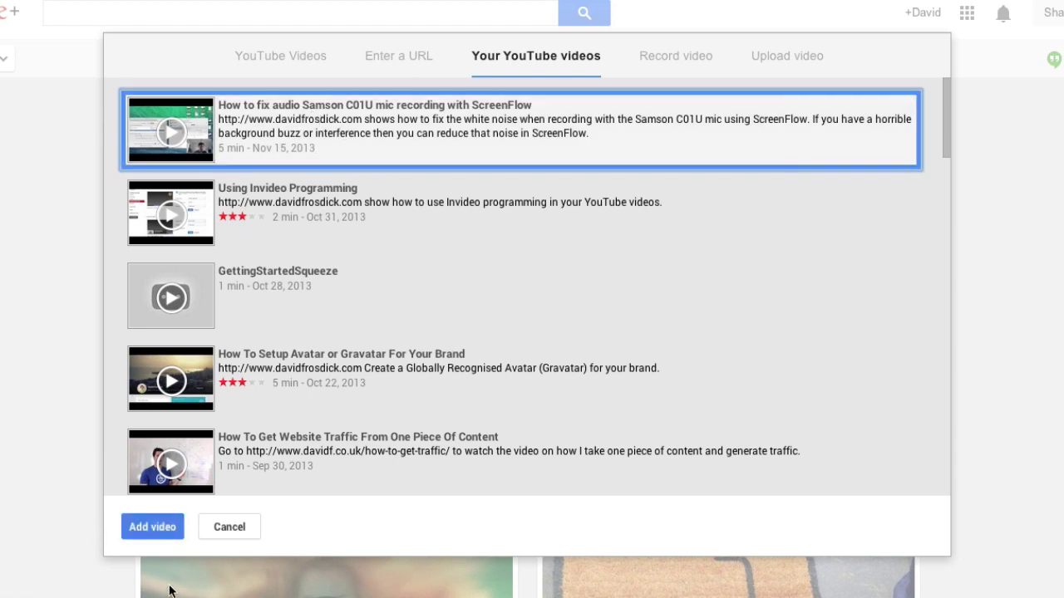
left_click(154, 528)
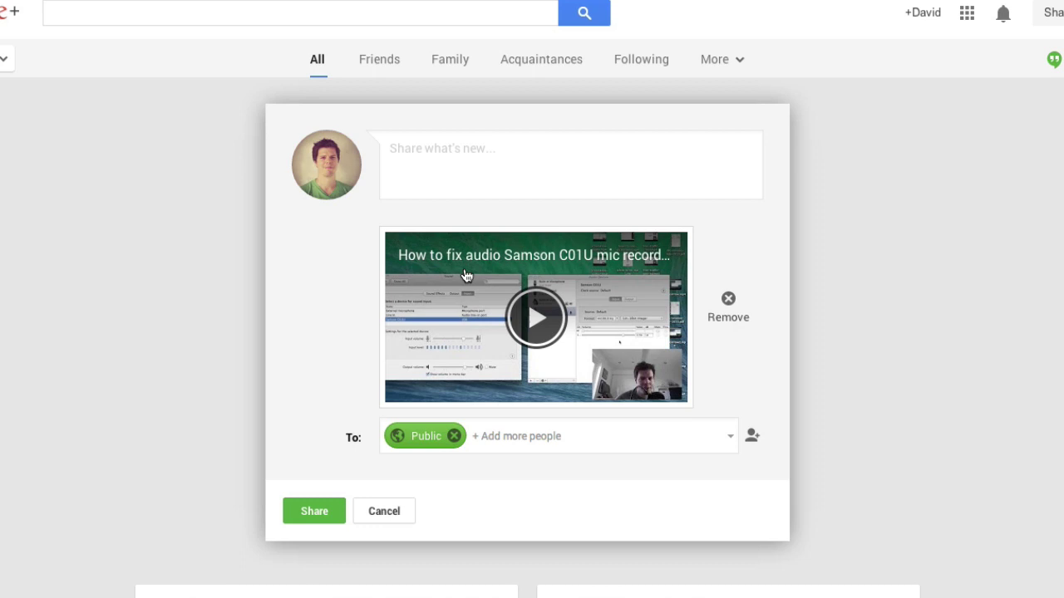
Step: Cancel the video post draft without sharing it
left_click(485, 176)
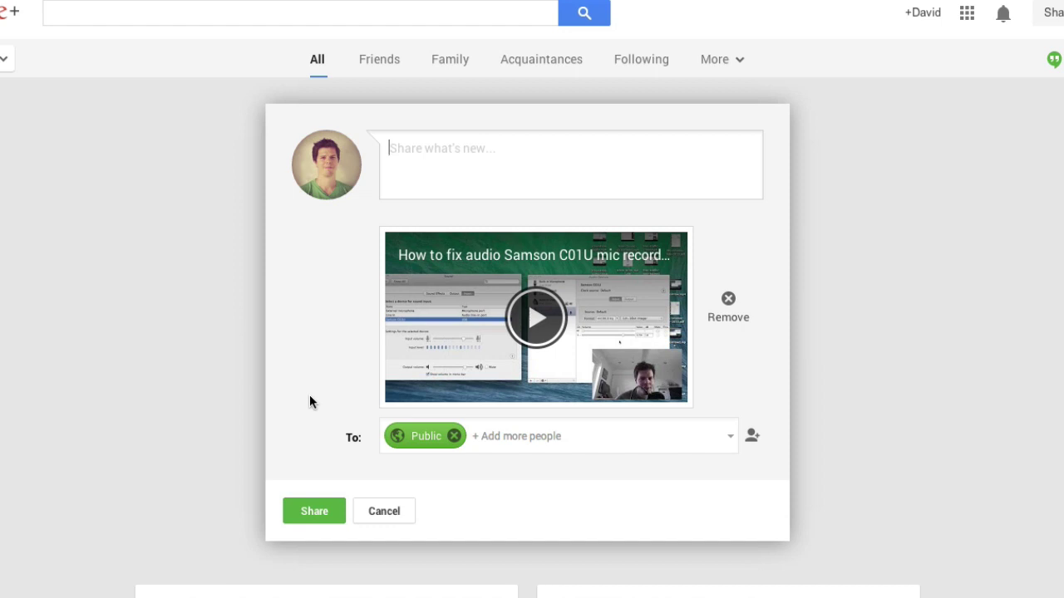
left_click(363, 516)
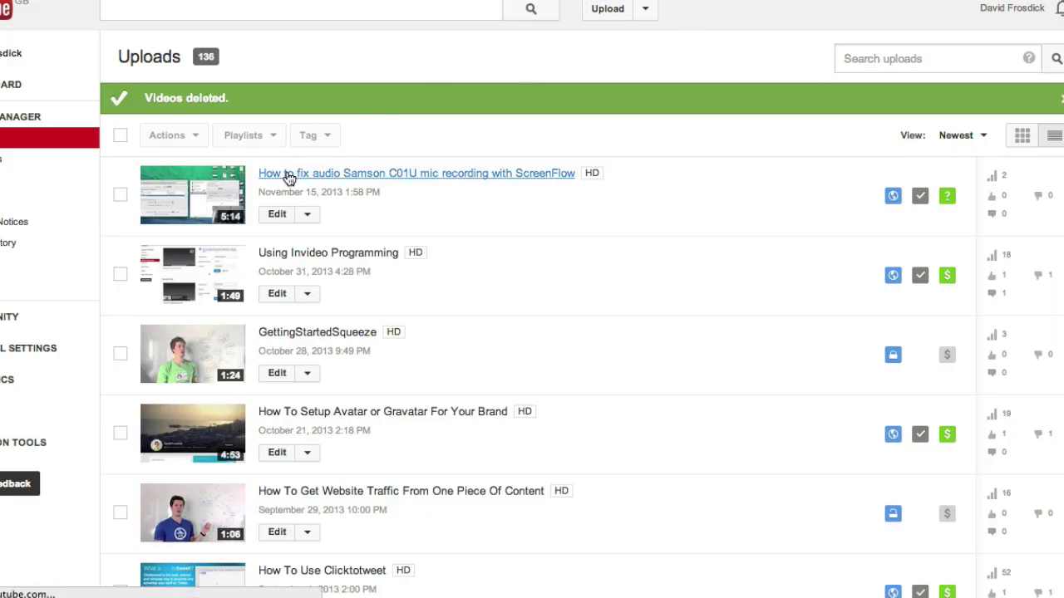
Step: Open the Samson C01U ScreenFlow video's watch page, pause playback, and scroll down to the comments
left_click(289, 173)
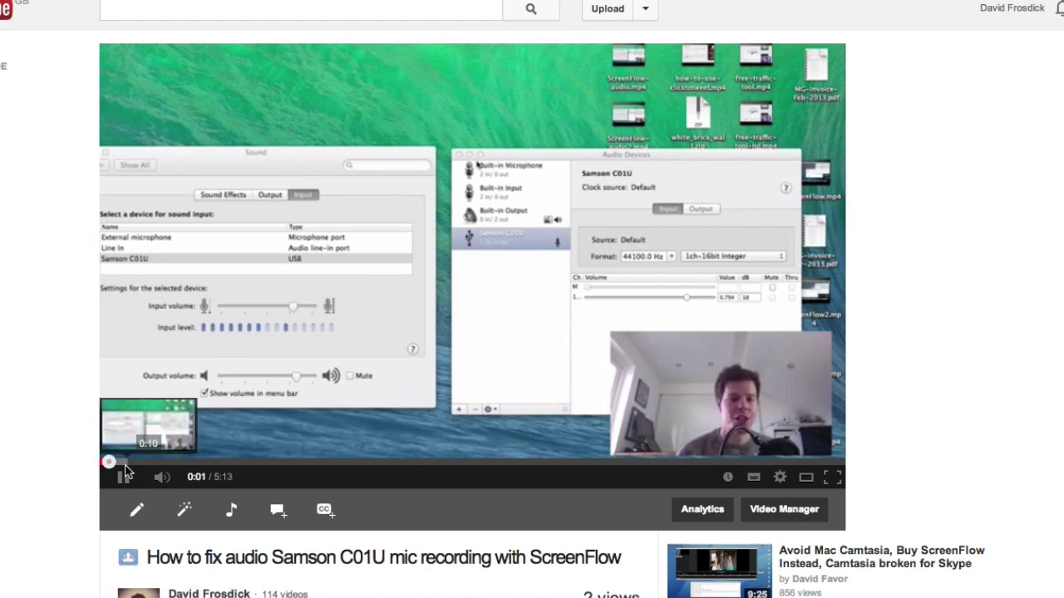
left_click(125, 474)
scroll(947, 399, "down", 2)
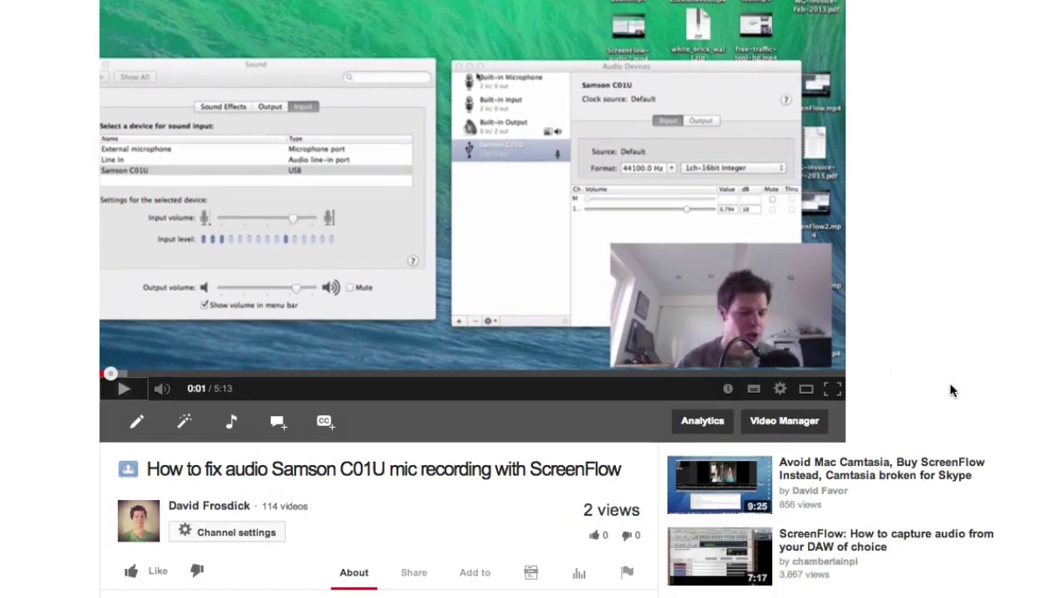
scroll(952, 391, "down", 2)
scroll(1028, 294, "down", 4)
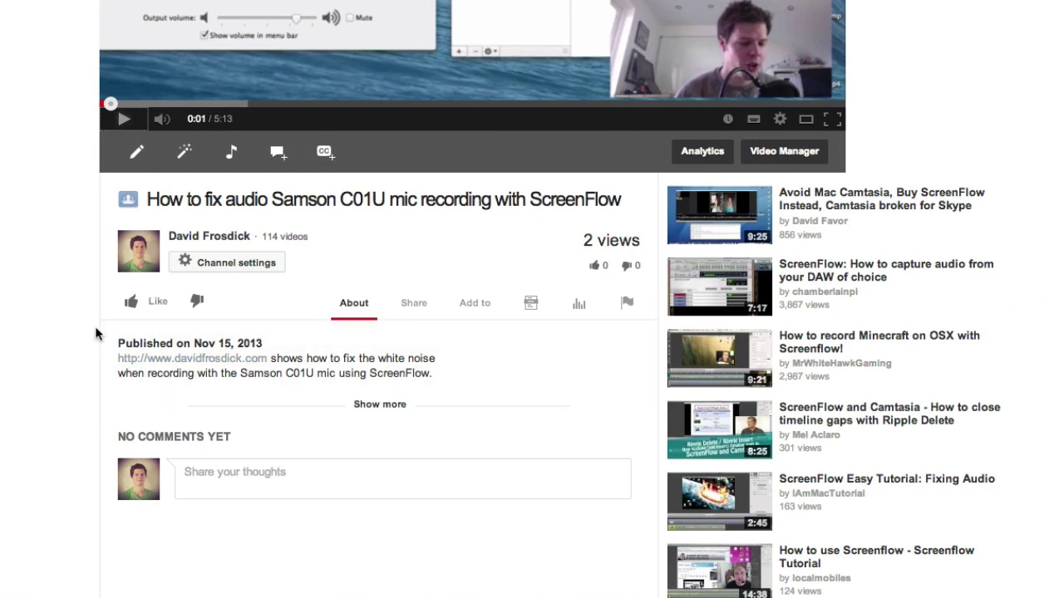
scroll(95, 332, "down", 2)
scroll(76, 320, "down", 1)
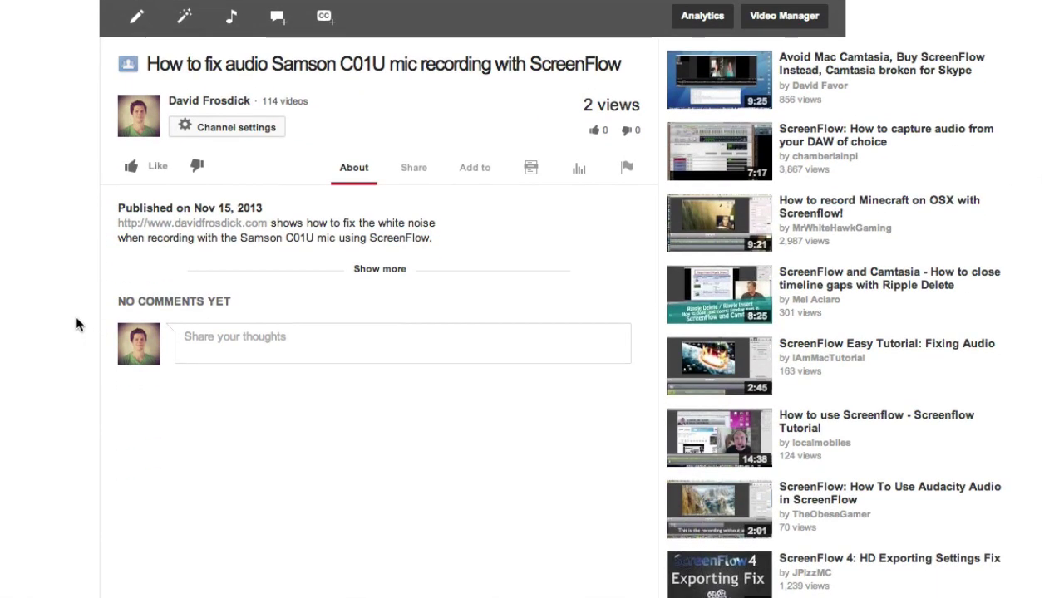
Step: Post a public comment asking Samson C01U users if the video fixed their ScreenFlow audio, also sharing it on Google+
left_click(234, 351)
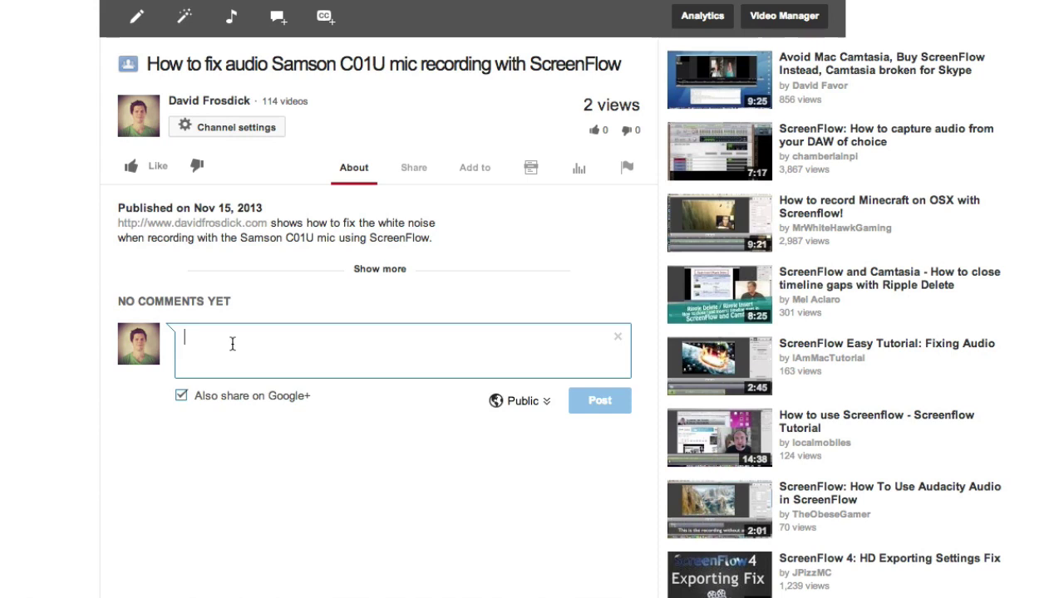
scroll(50, 321, "down", 1)
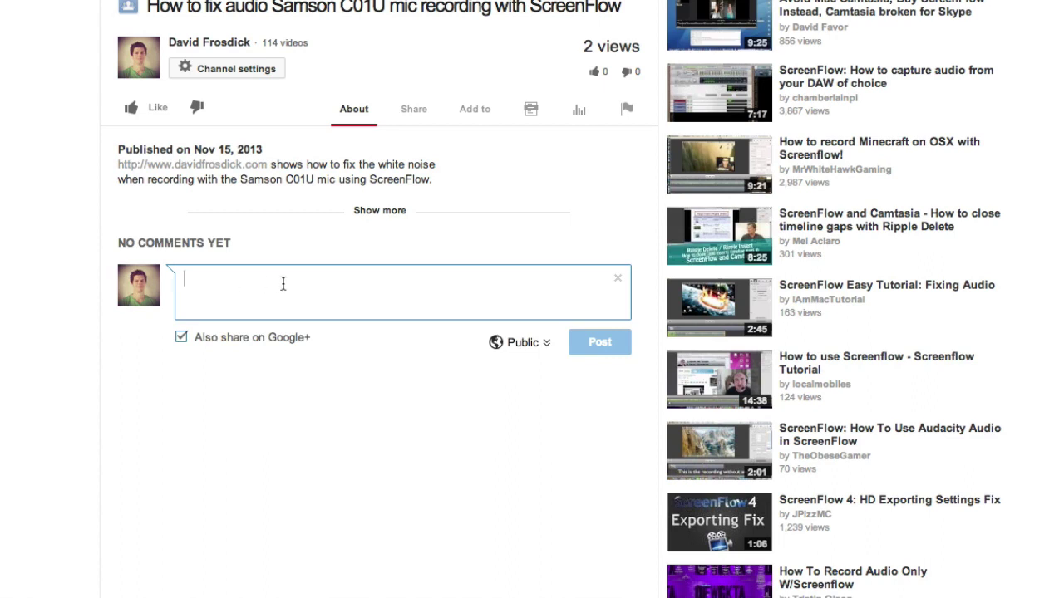
left_click(536, 344)
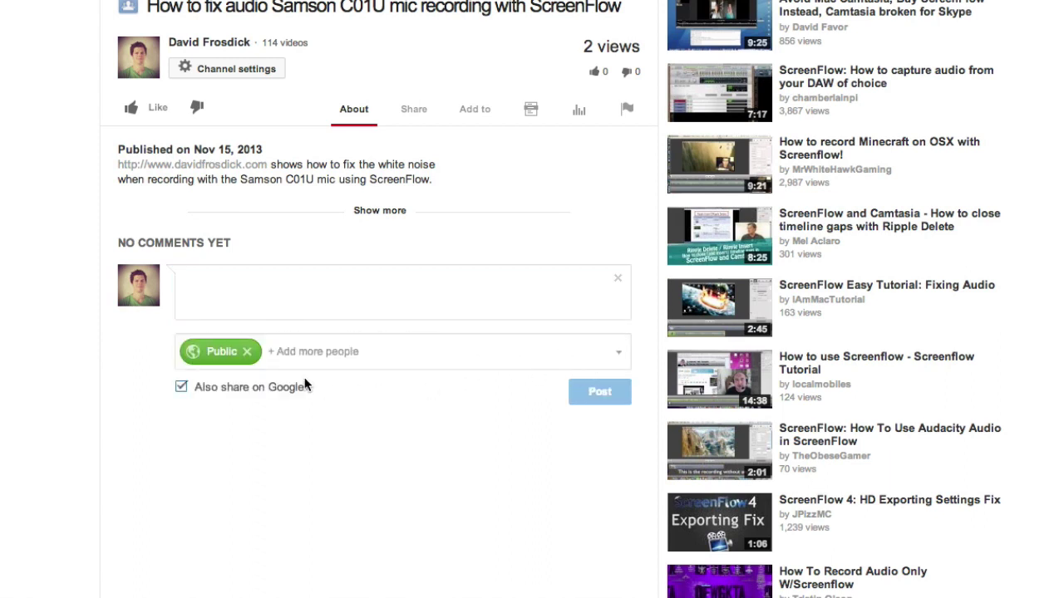
left_click(285, 297)
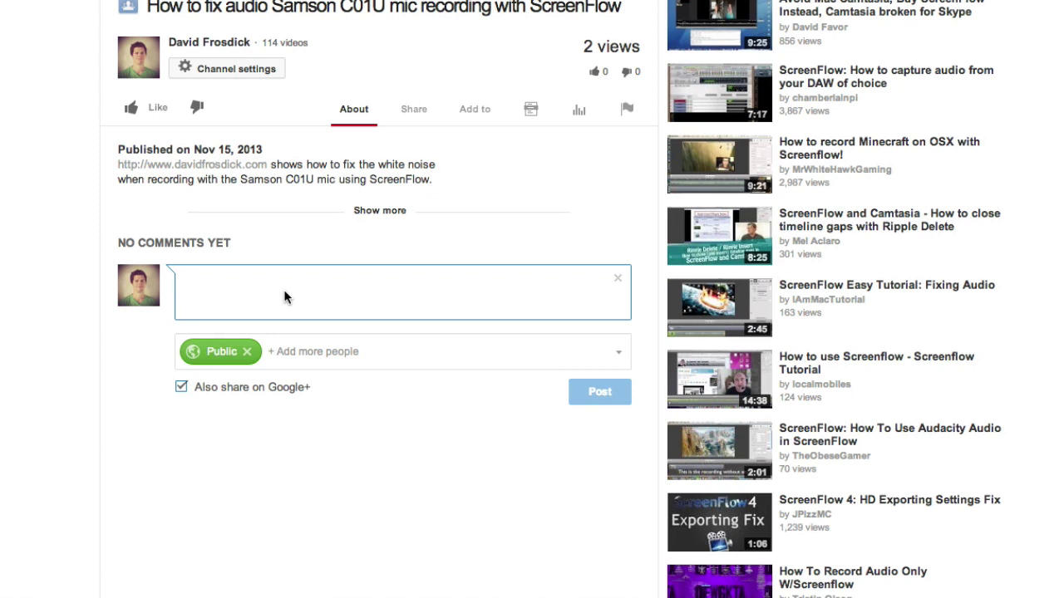
type("Does this")
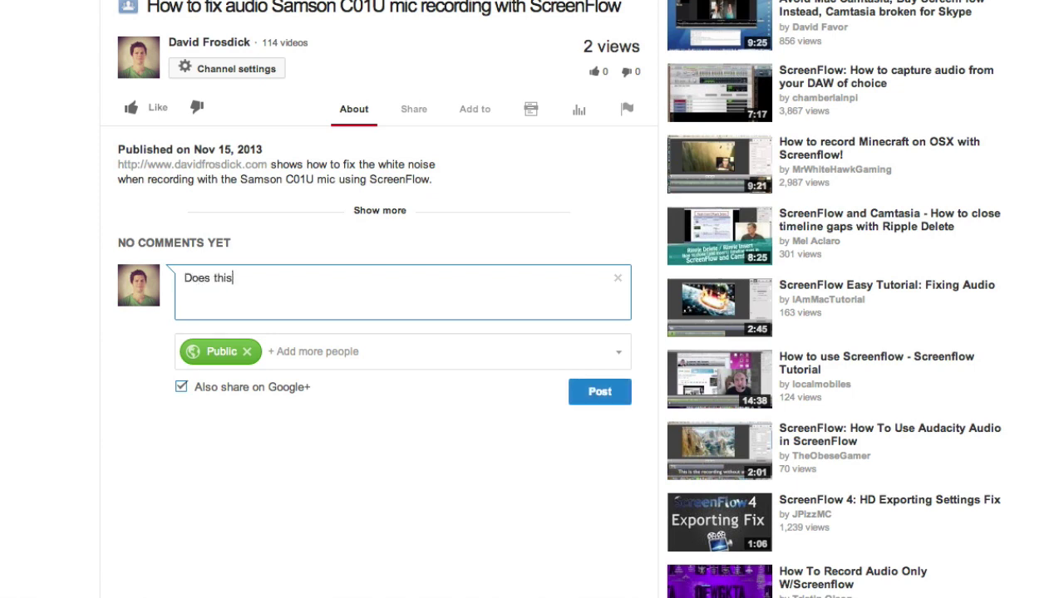
key("BackSpace")
key("BackSpace")
key("BackSpace")
key("BackSpace")
key("BackSpace")
key("BackSpace")
key("BackSpace")
key("BackSpace")
key("BackSpace")
type("If you are using the Samson C01U mic please let me know if")
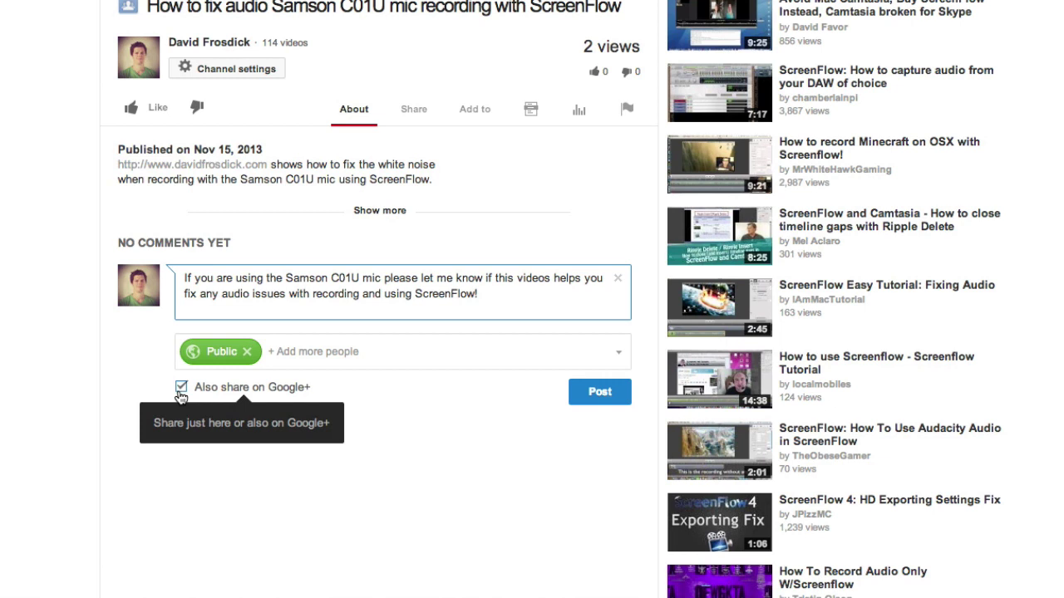
left_click(596, 395)
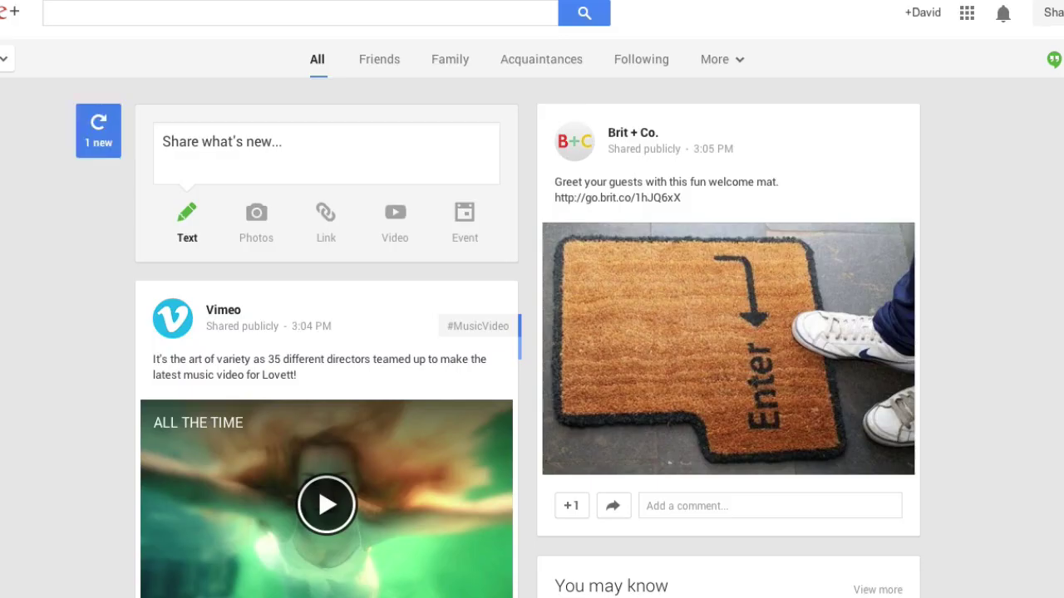
Step: Find the newly shared post in the Google+ stream and load its embedded video, paused at 0:00
left_click(100, 138)
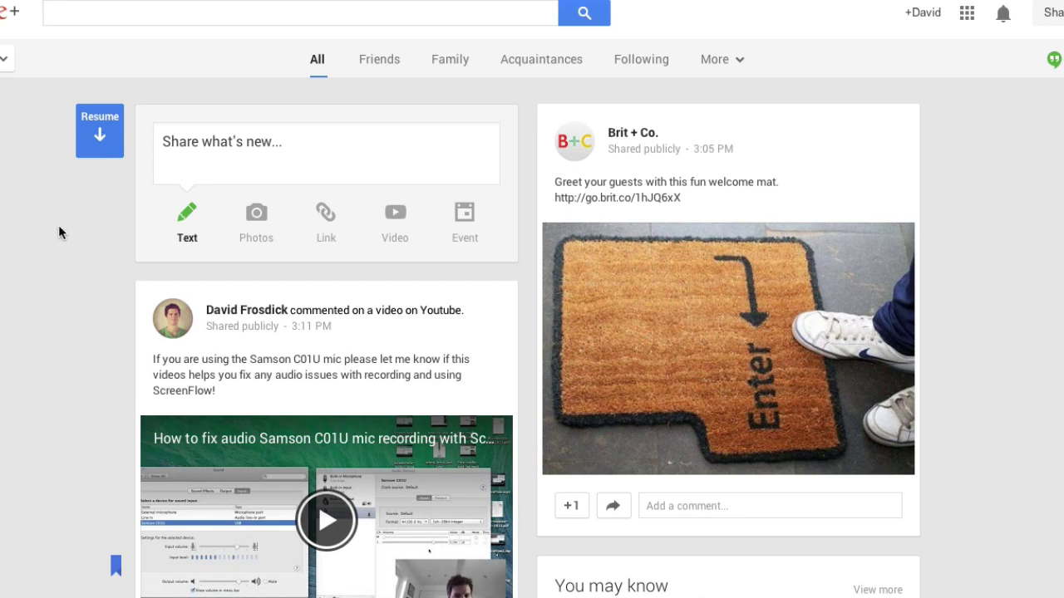
scroll(58, 226, "down", 3)
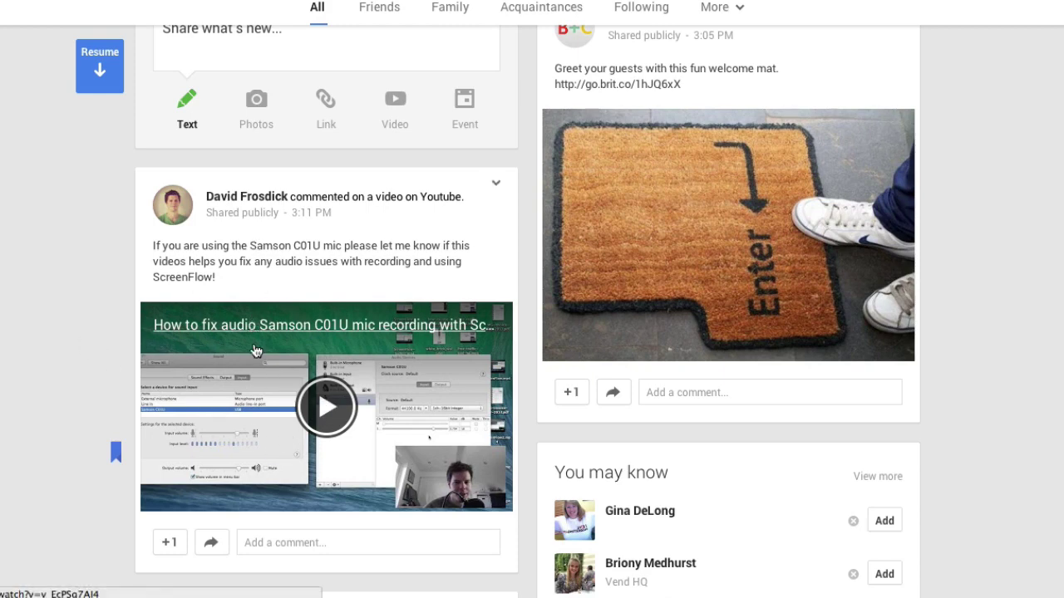
left_click(270, 375)
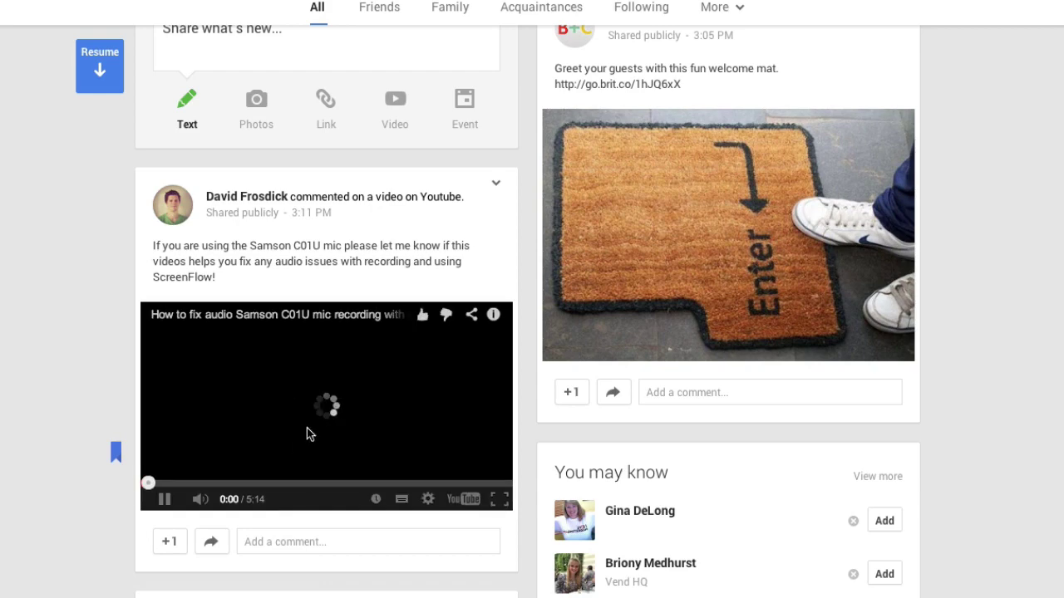
left_click(164, 501)
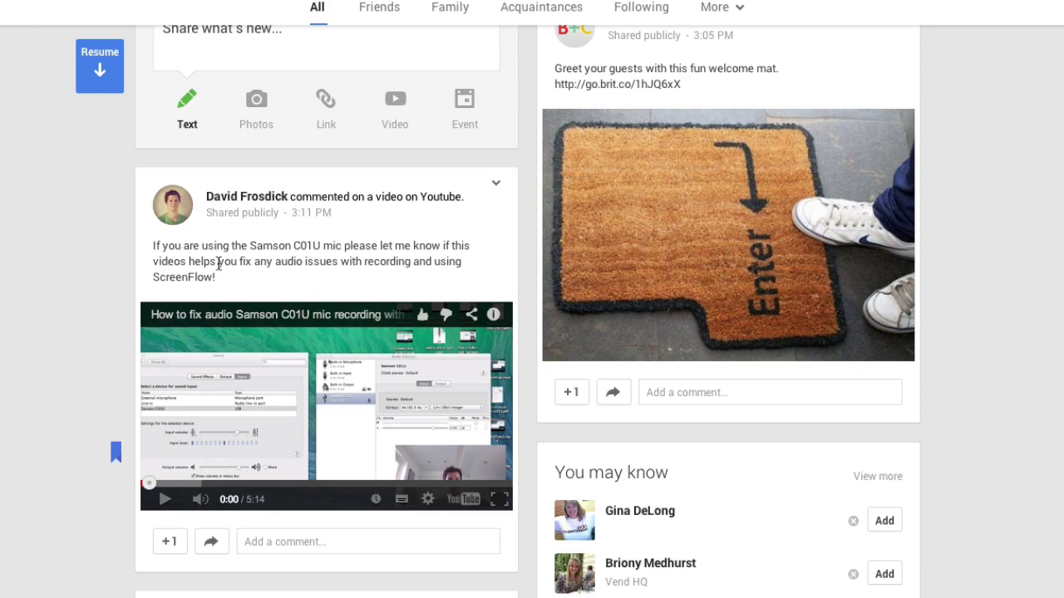
Step: Open an empty reply box under the shared post
scroll(123, 268, "down", 1)
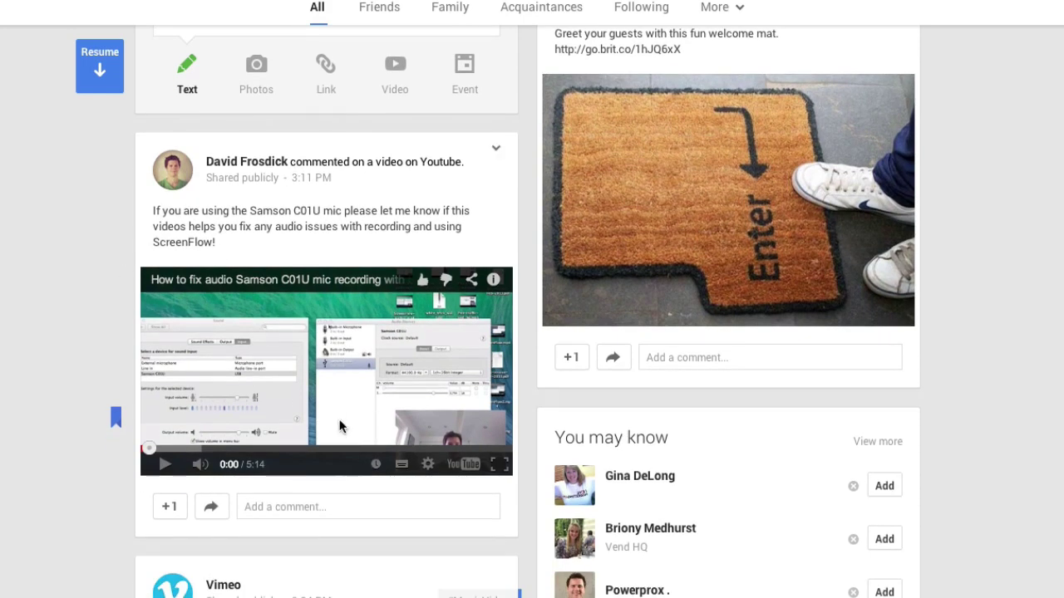
left_click(281, 508)
scroll(281, 509, "down", 10)
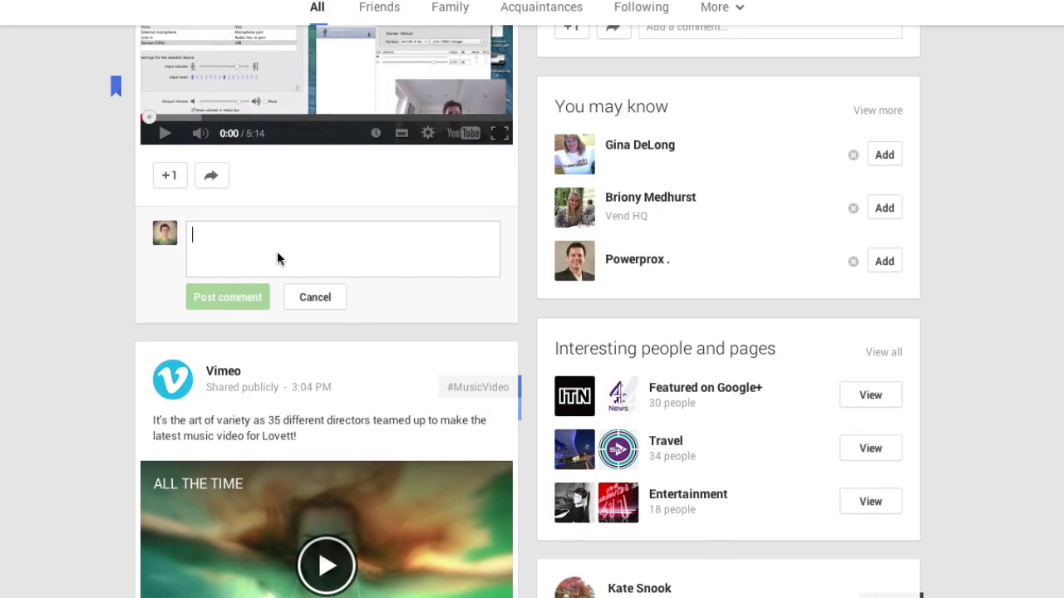
Step: Scroll back up the Google+ feed before returning to the video's YouTube page
scroll(277, 258, "up", 2)
scroll(277, 258, "up", 7)
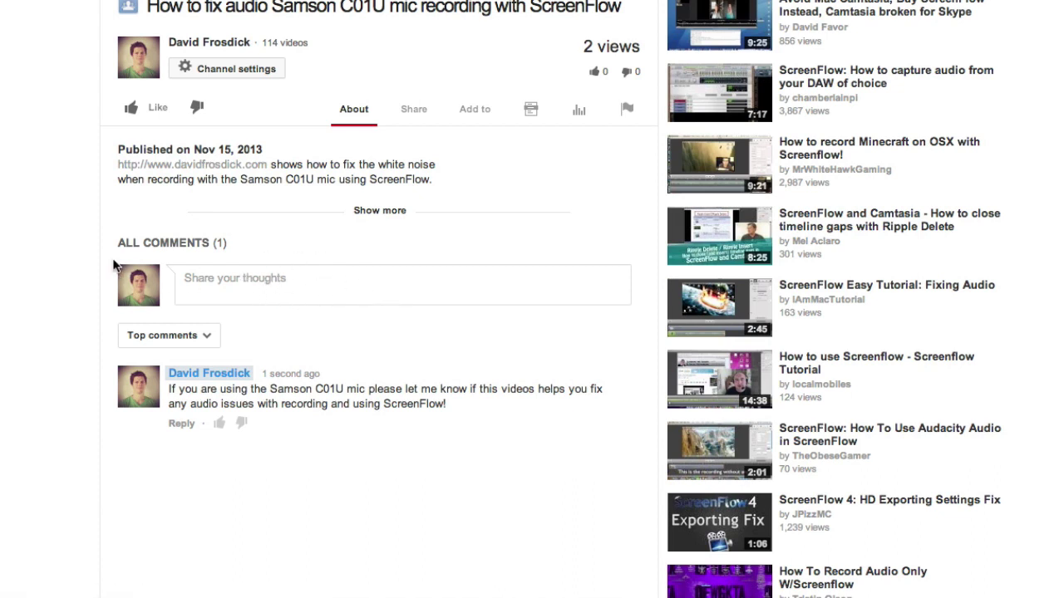
scroll(91, 256, "down", 3)
scroll(92, 257, "up", 2)
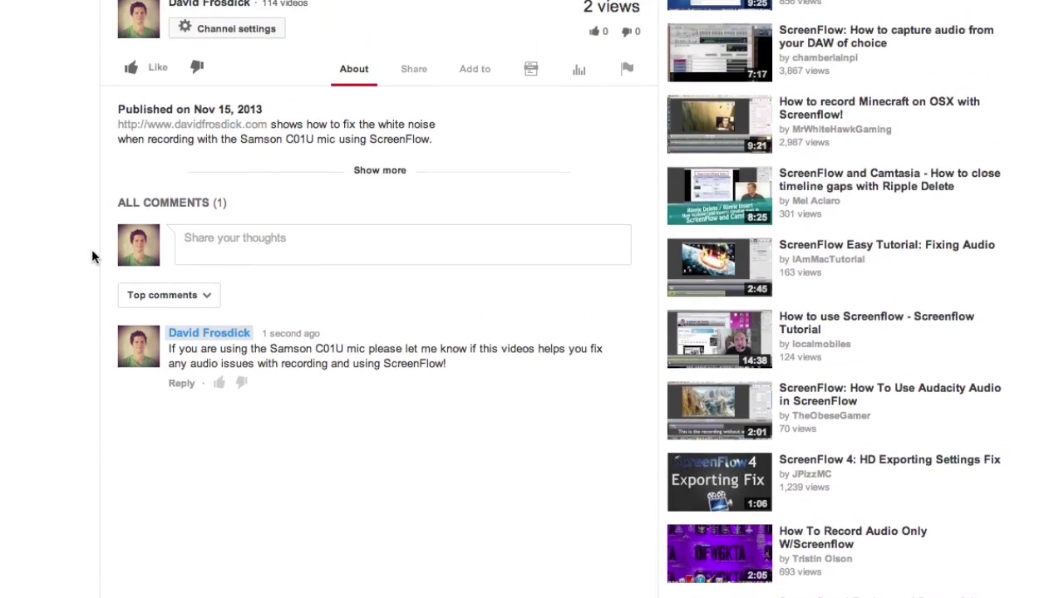
scroll(92, 257, "up", 1)
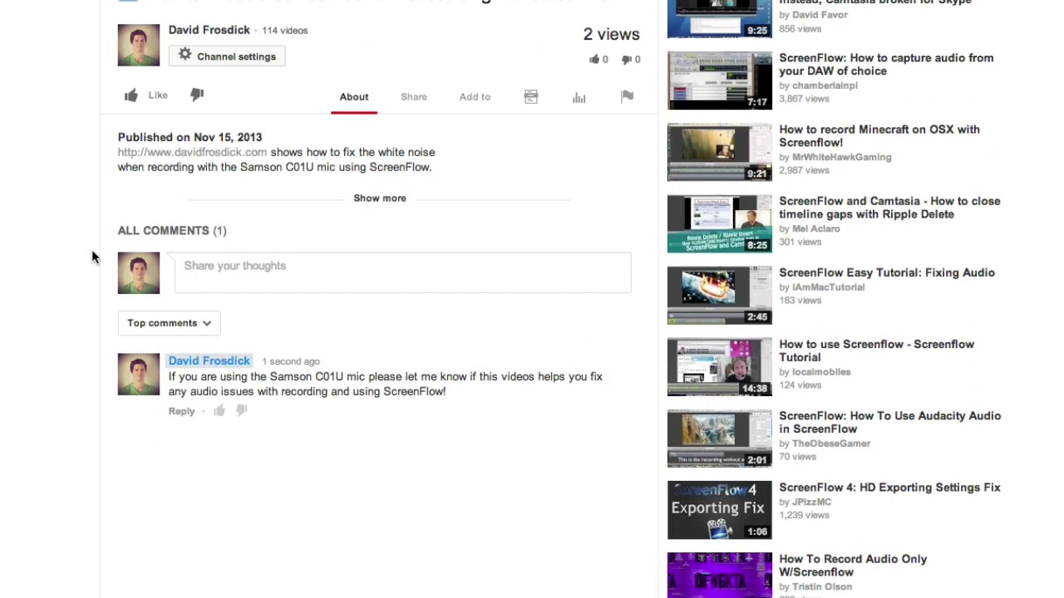
scroll(93, 256, "up", 8)
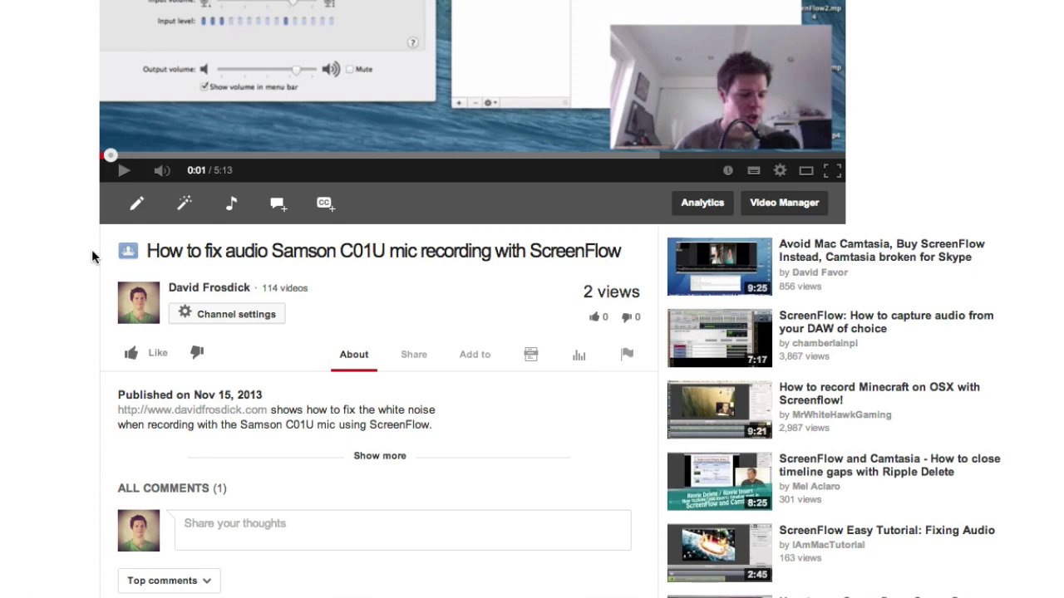
scroll(92, 257, "down", 2)
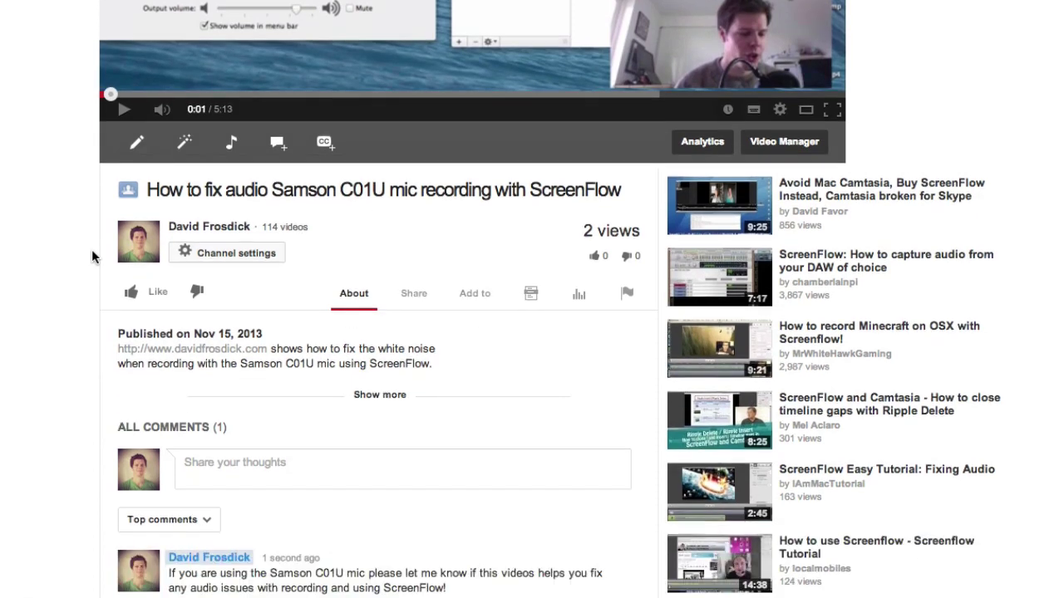
scroll(92, 257, "down", 3)
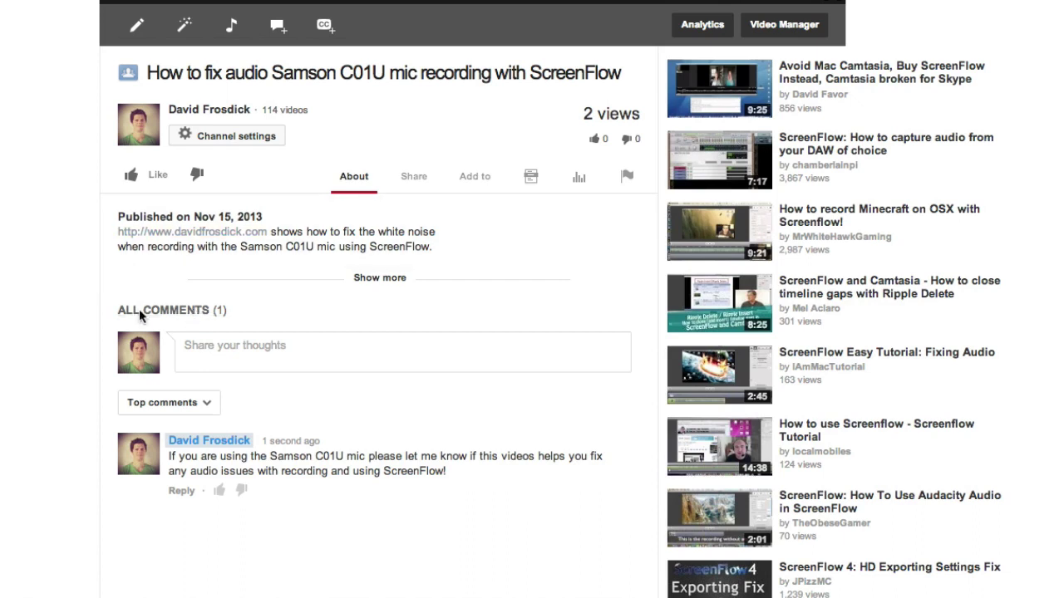
scroll(70, 414, "down", 3)
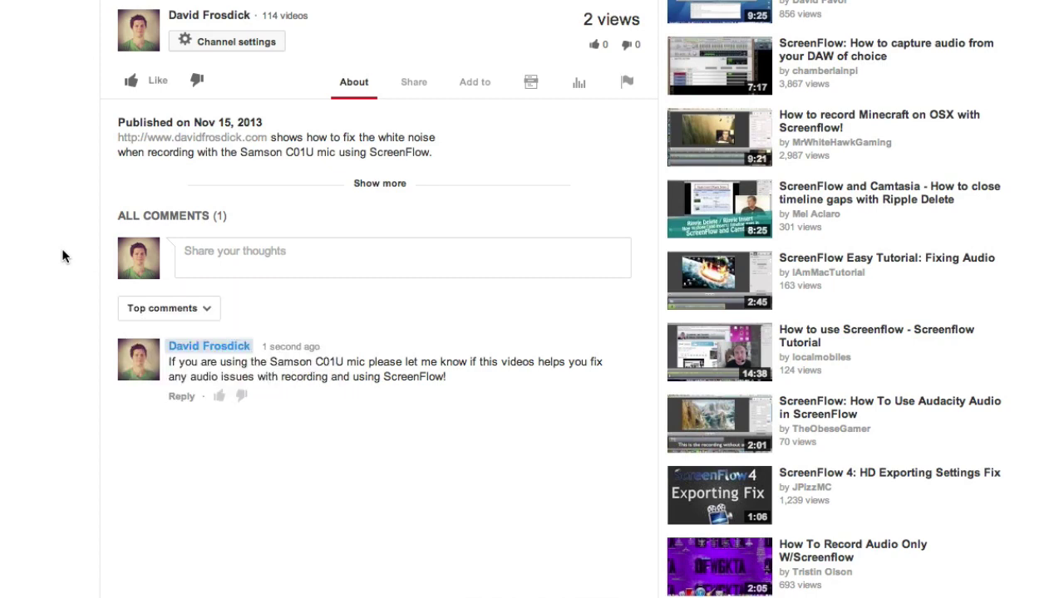
scroll(63, 256, "up", 5)
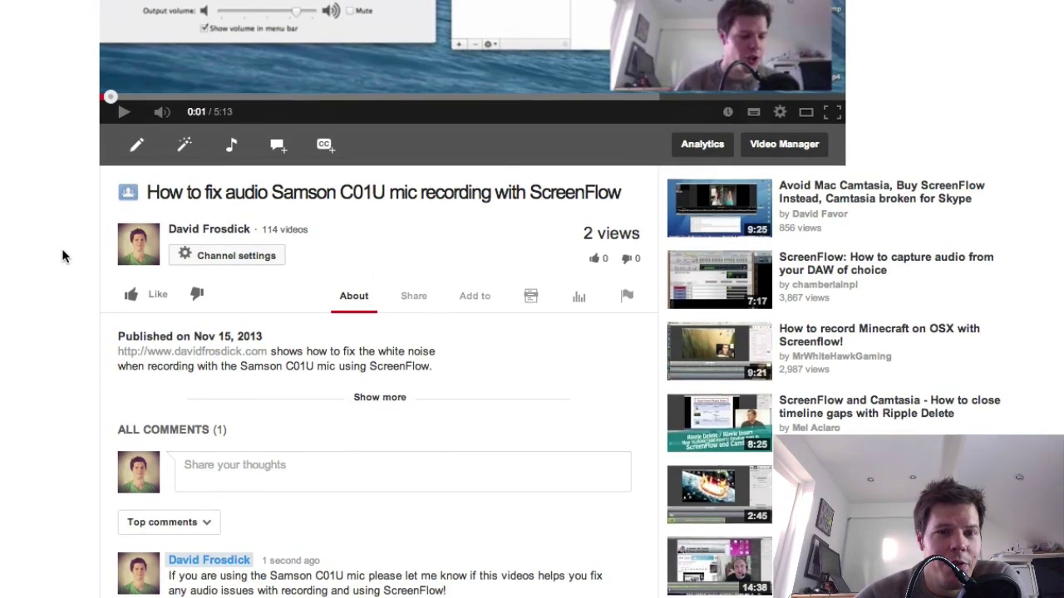
scroll(64, 255, "down", 4)
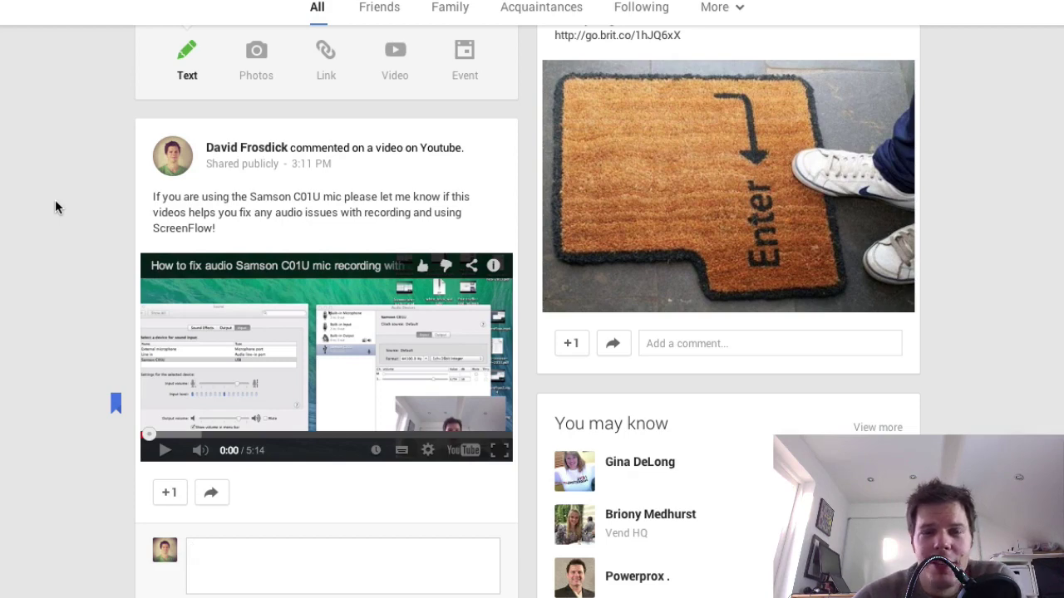
Step: Scroll down the Google+ feed to the shared comment post and its empty reply box
scroll(55, 200, "down", 3)
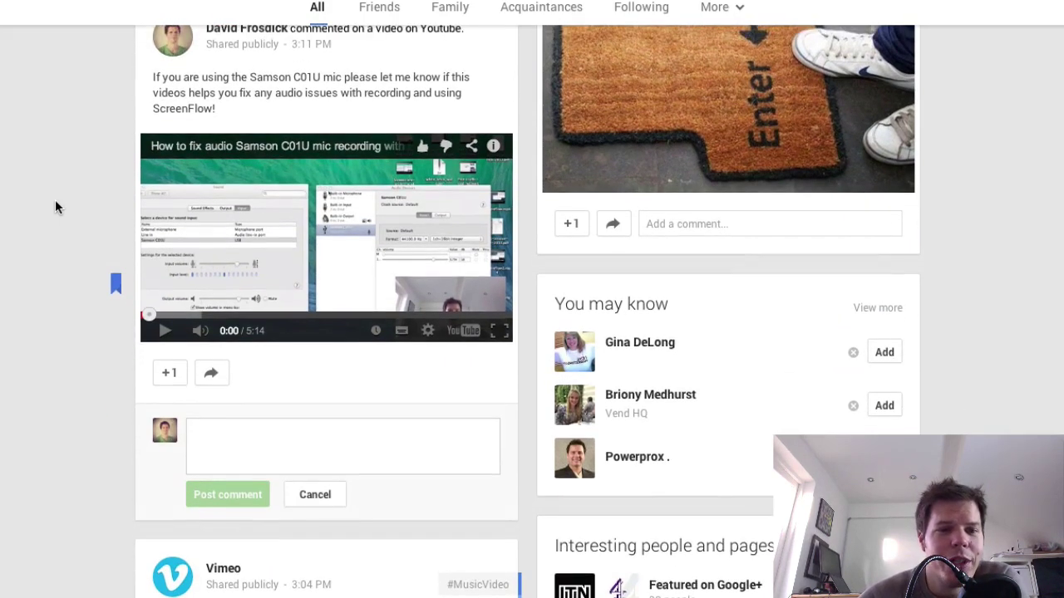
scroll(55, 199, "down", 1)
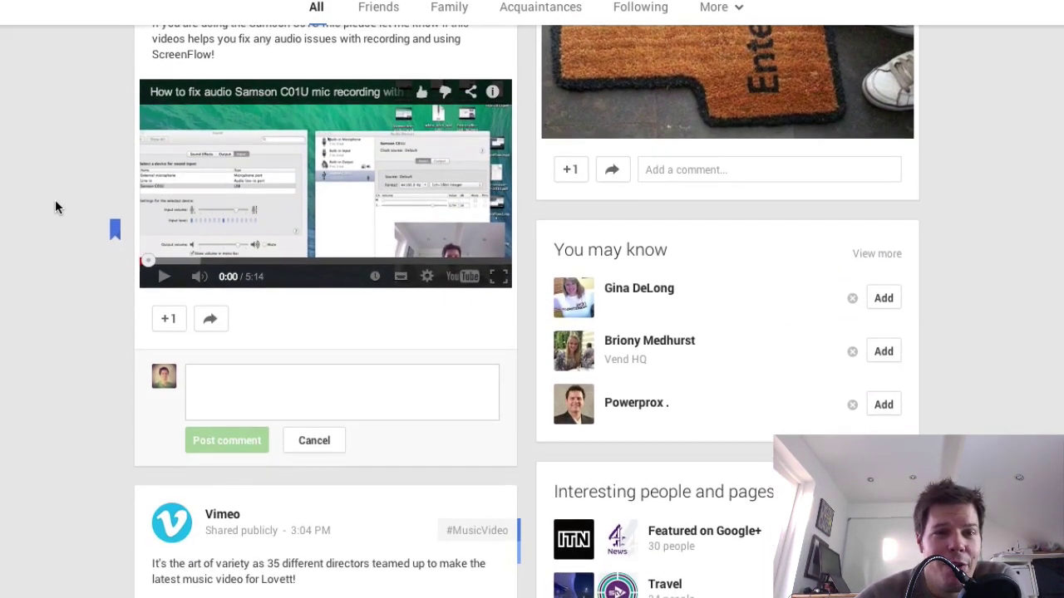